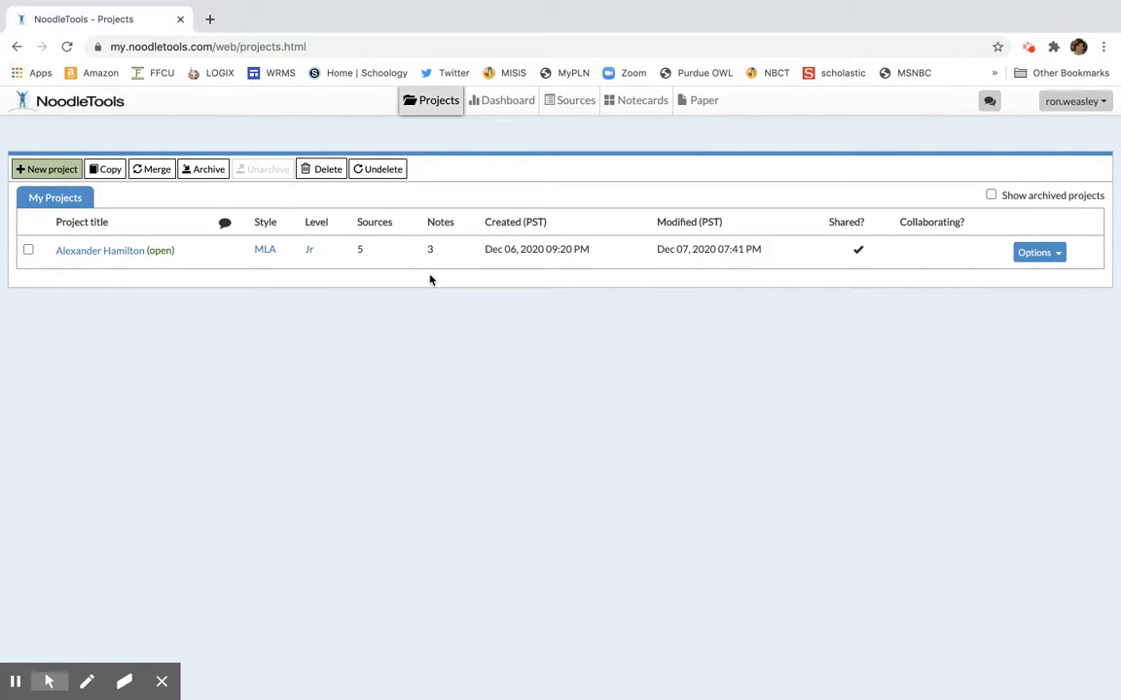
- Open the Alexander Hamilton project's sources and export the citation list to Google Docs using the school Google account
click(107, 251)
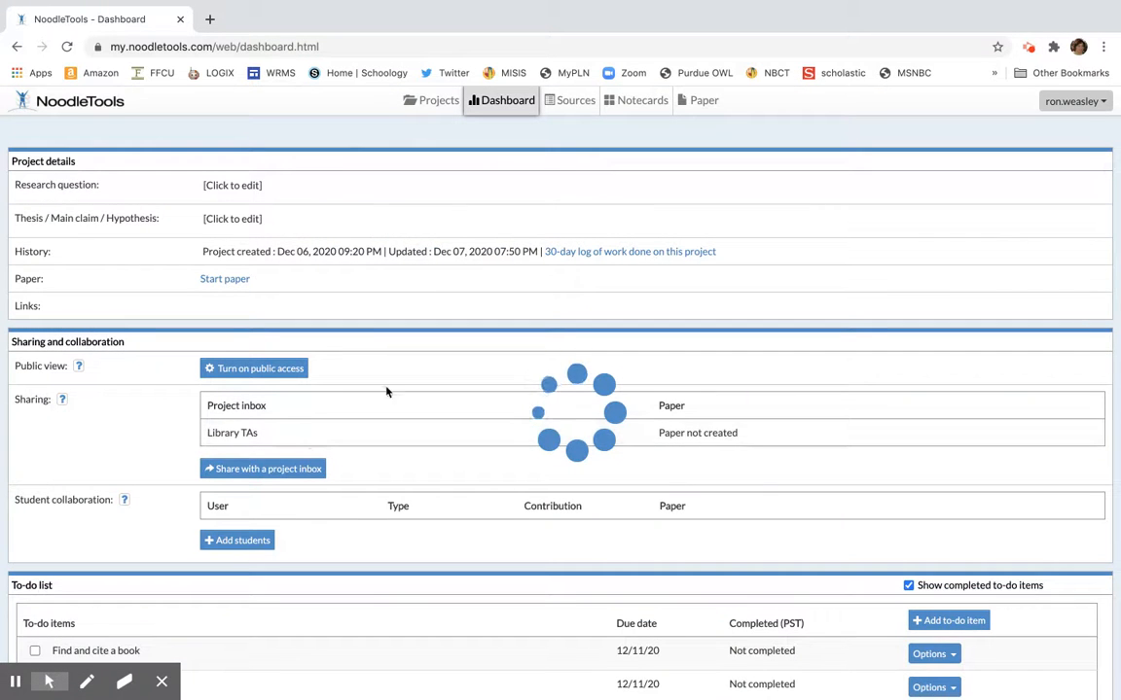
click(575, 105)
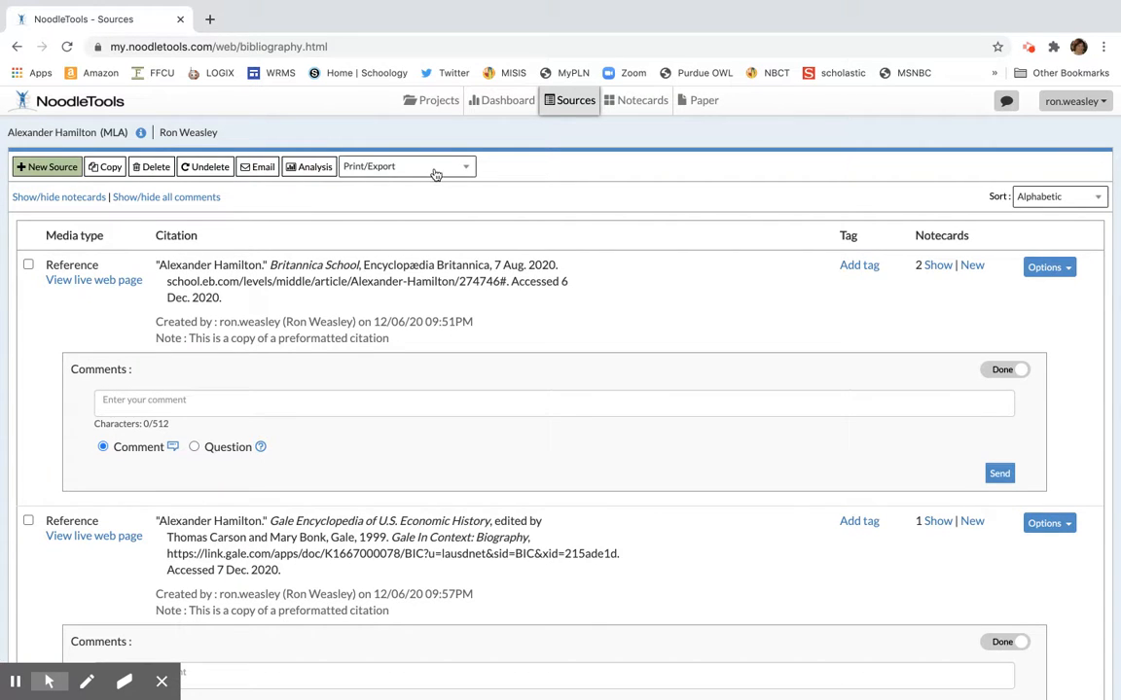
click(466, 171)
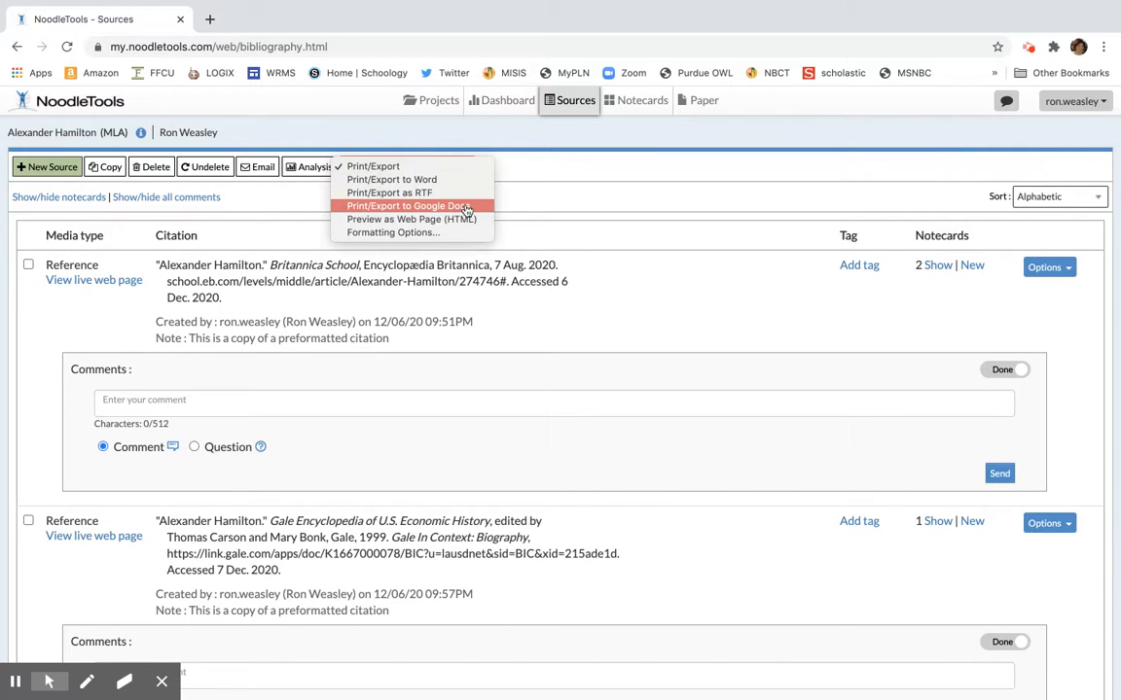
click(472, 208)
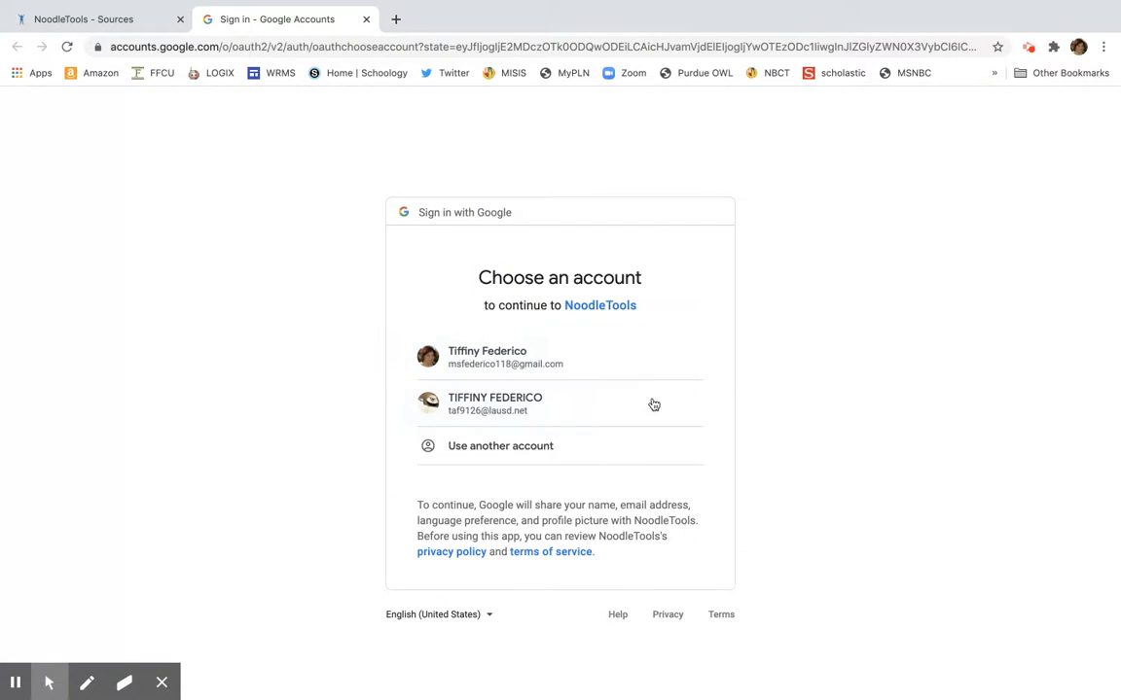
click(503, 403)
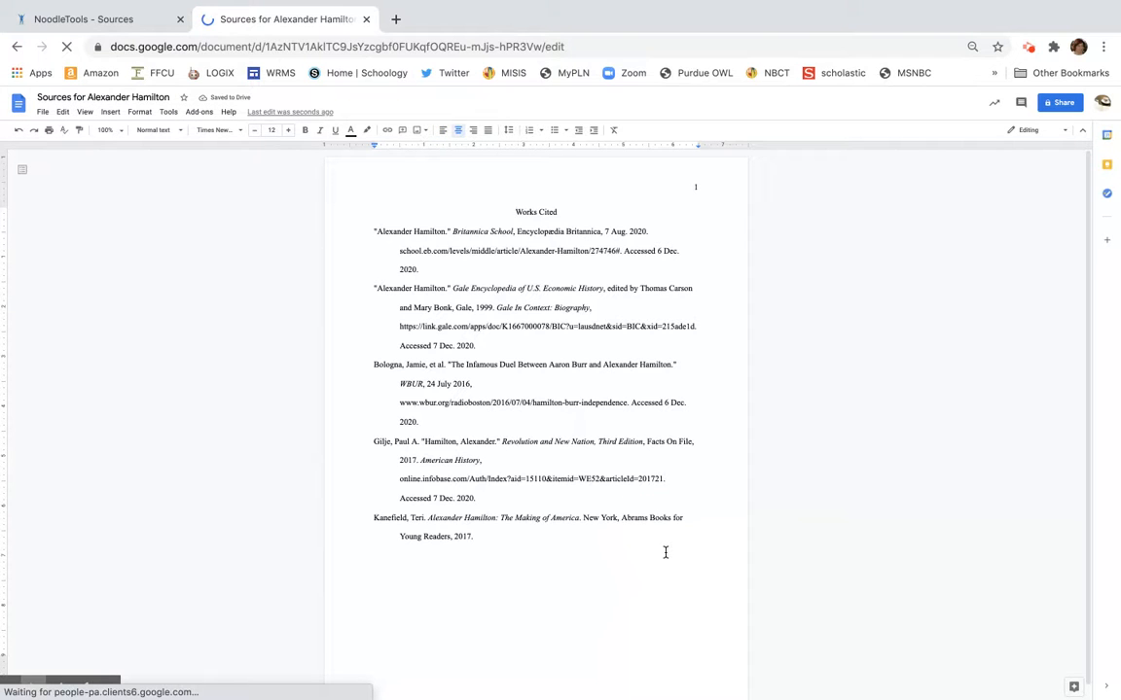
- Remove the page number from the header of the exported Works Cited document
ctrl+scroll(665, 552, up, 3)
scroll(666, 552, up, 3)
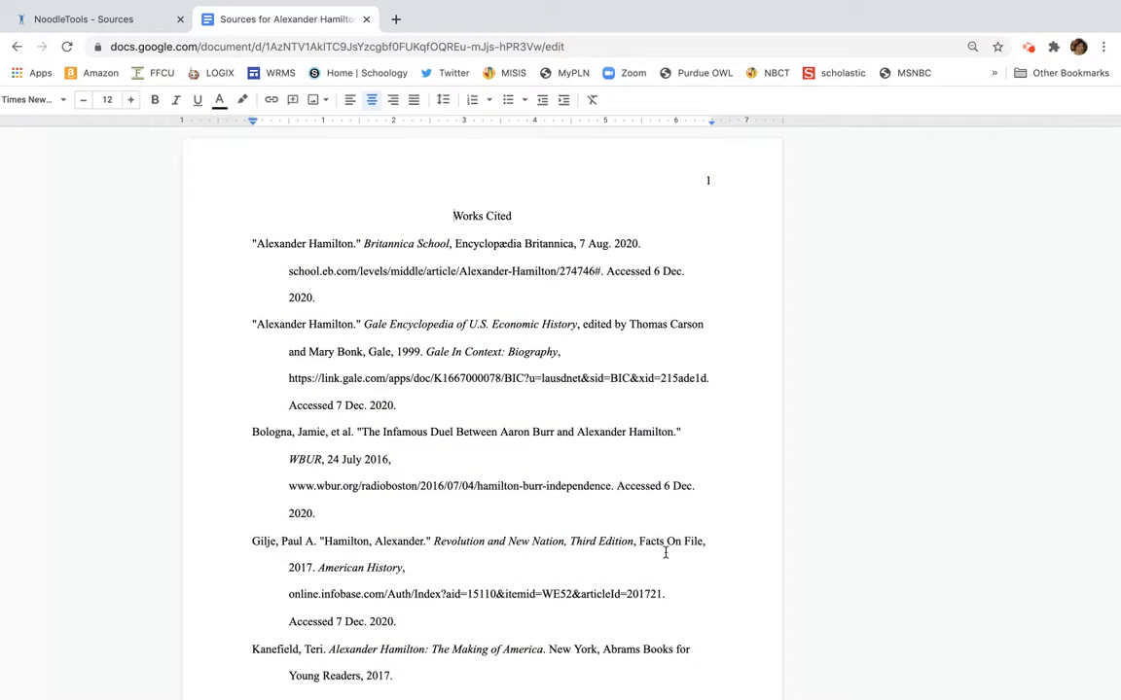
scroll(665, 552, up, 1)
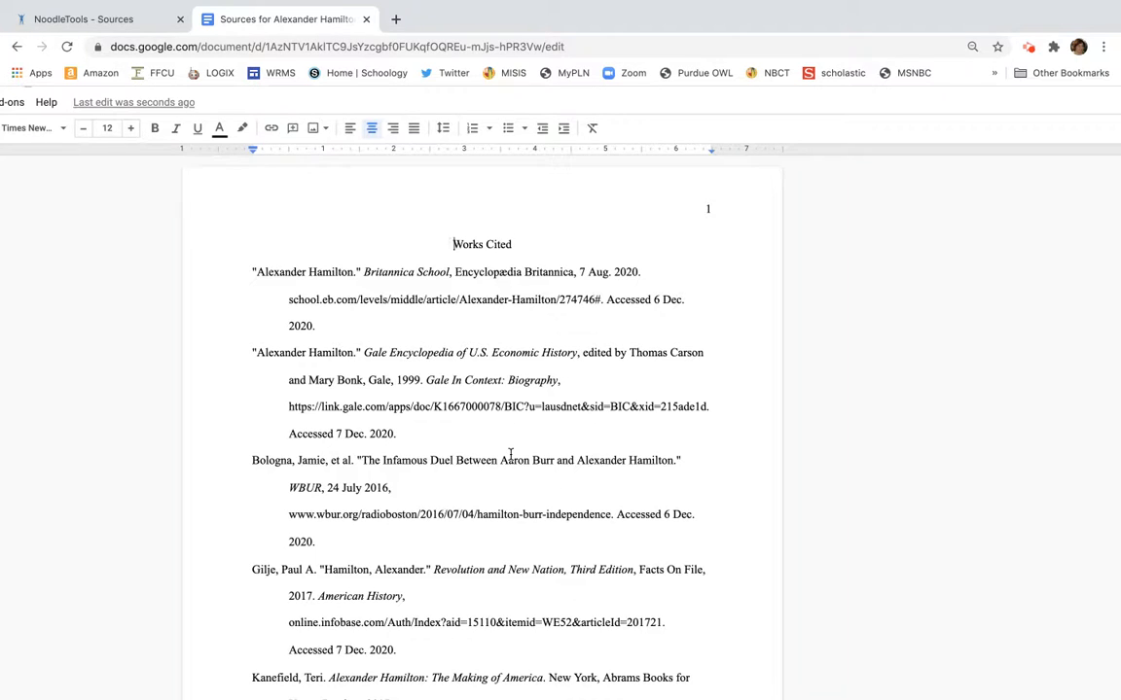
scroll(510, 454, down, 1)
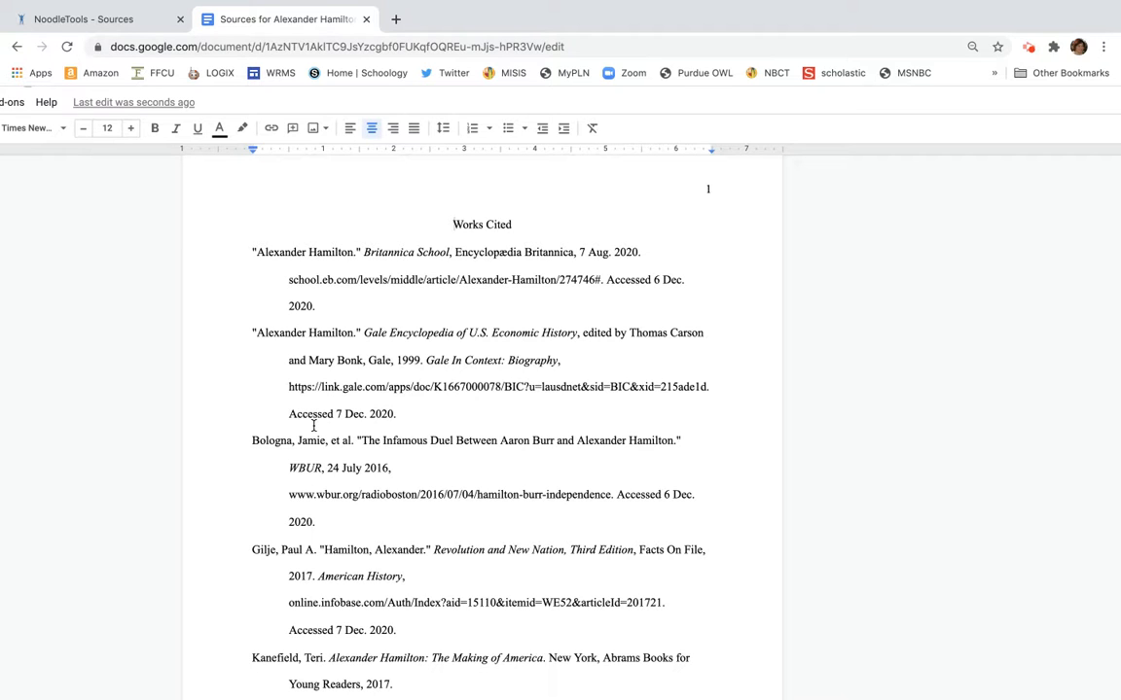
click(296, 281)
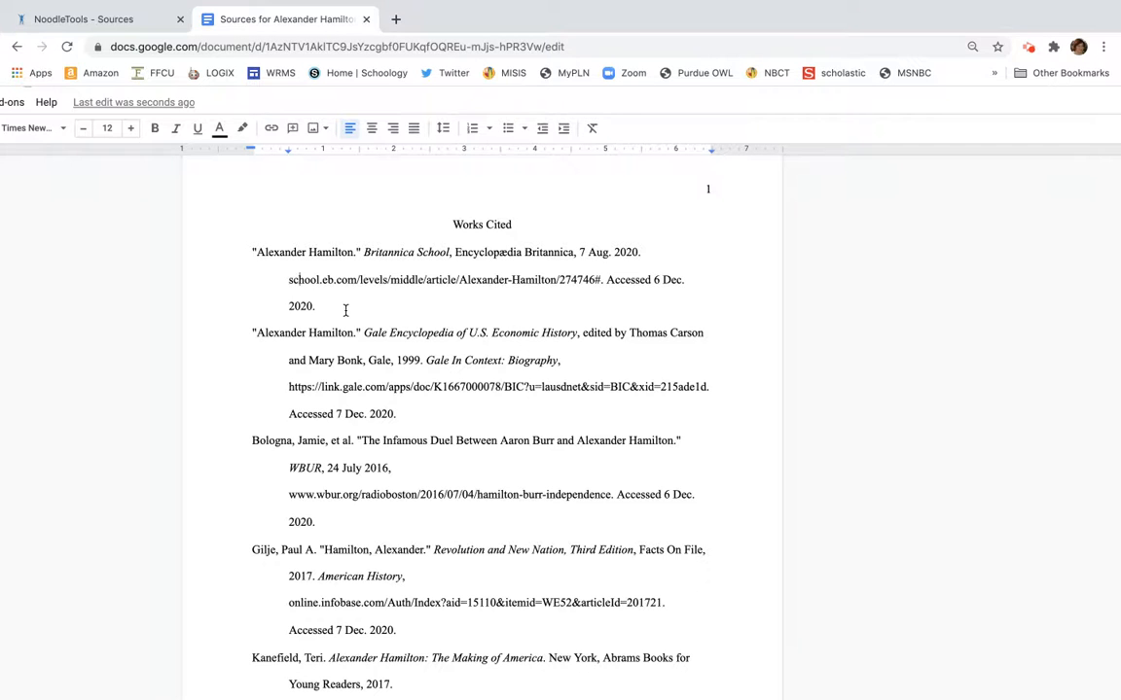
scroll(345, 310, down, 1)
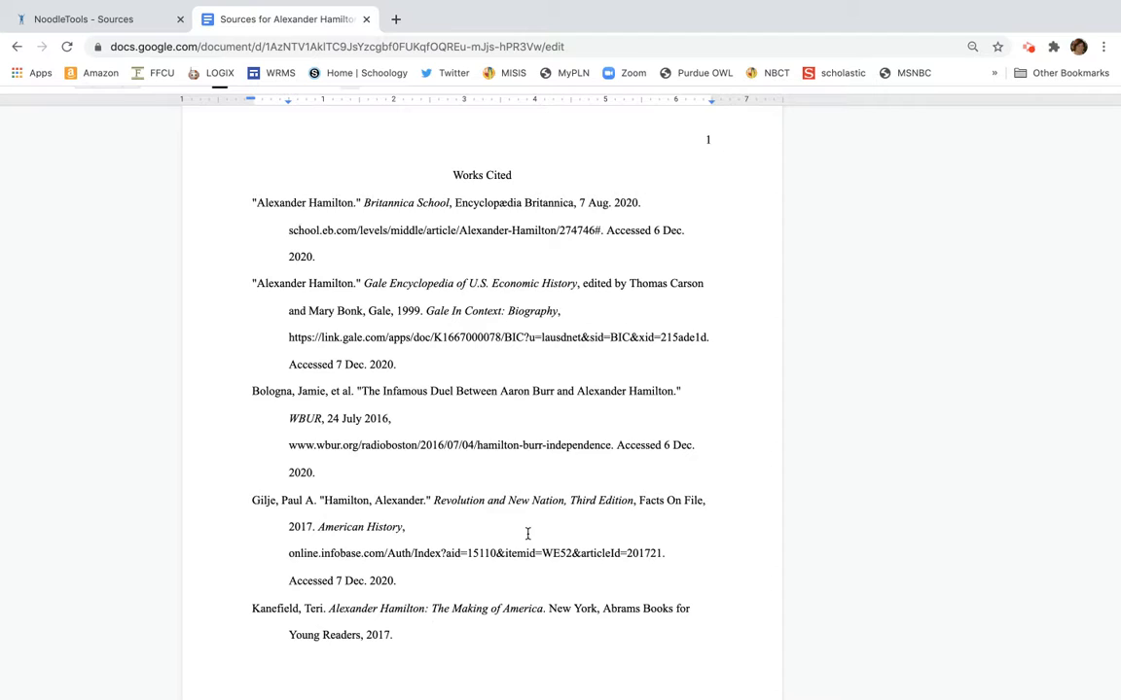
scroll(527, 533, up, 1)
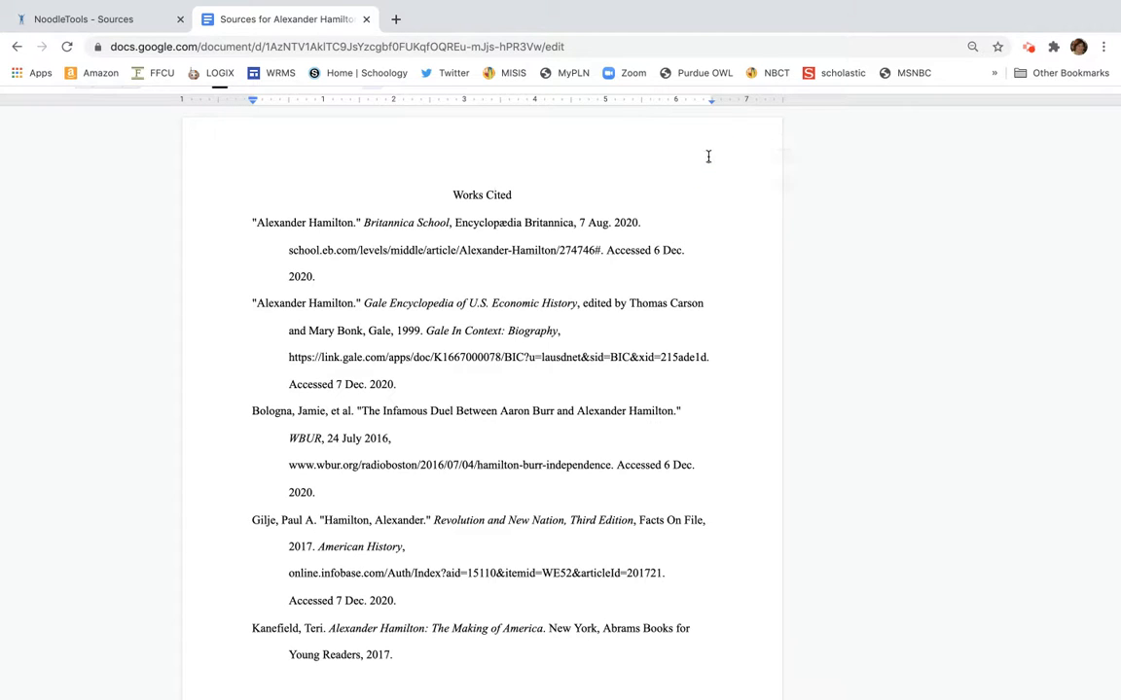
double_click(709, 158)
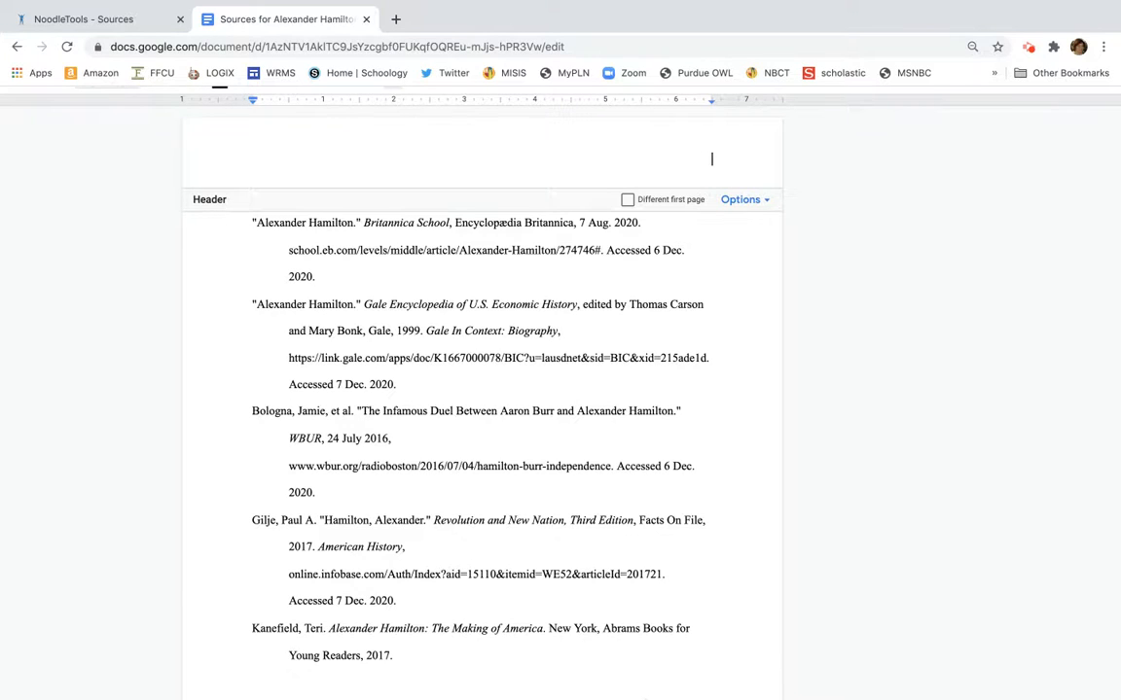
click(620, 588)
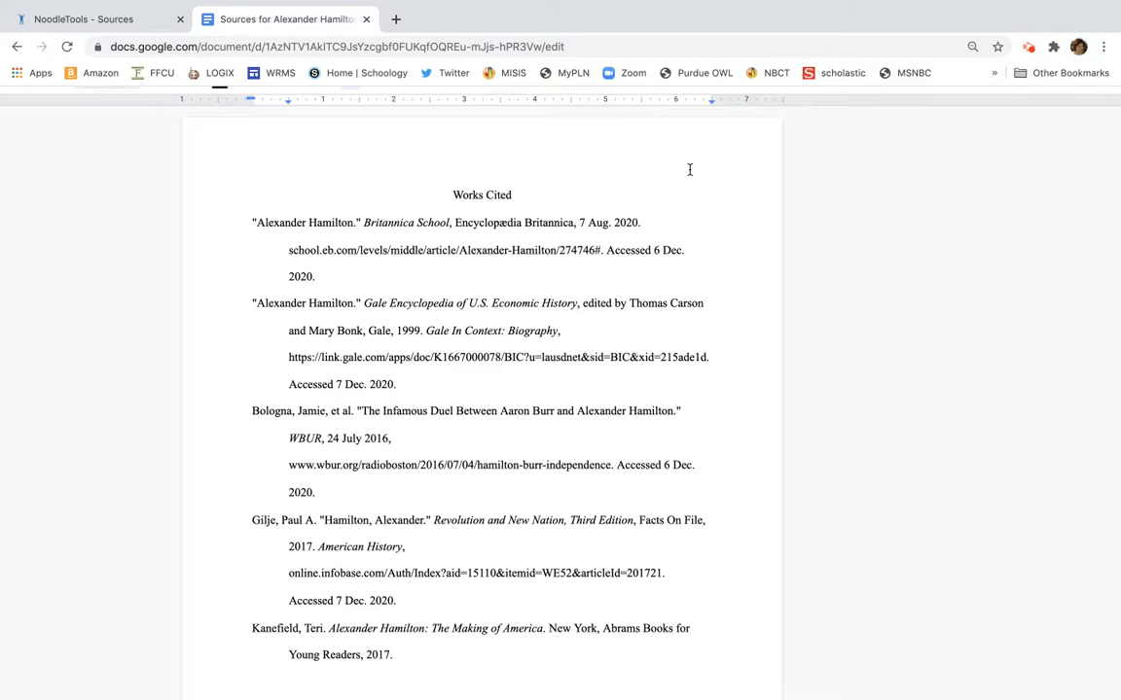
- Add a right-aligned heading above the Works Cited title with the student's name, "History, Period 4" and "Dec. 7, 2020" on separate lines
click(453, 195)
key(Return)
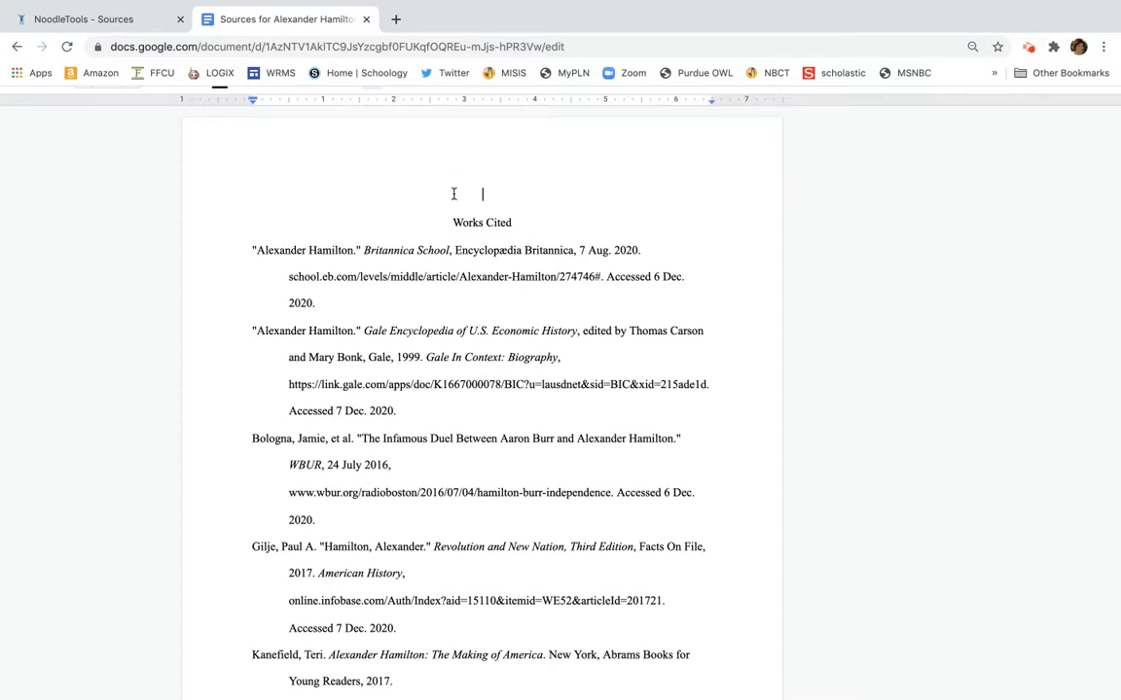
scroll(495, 154, up, 1)
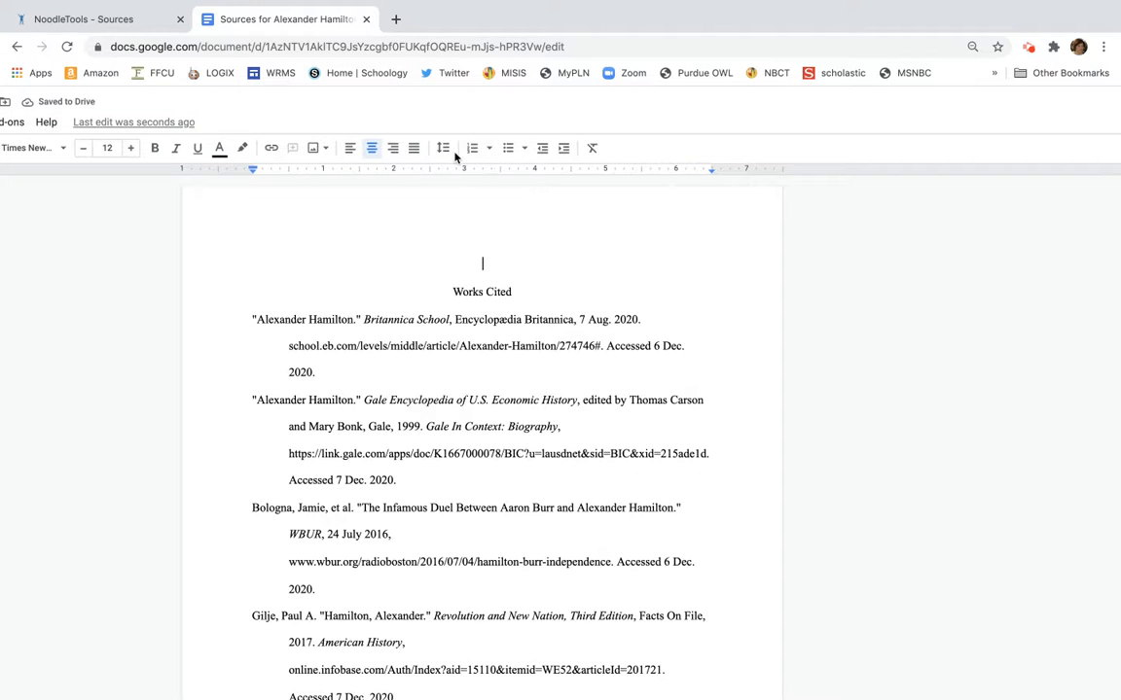
click(393, 148)
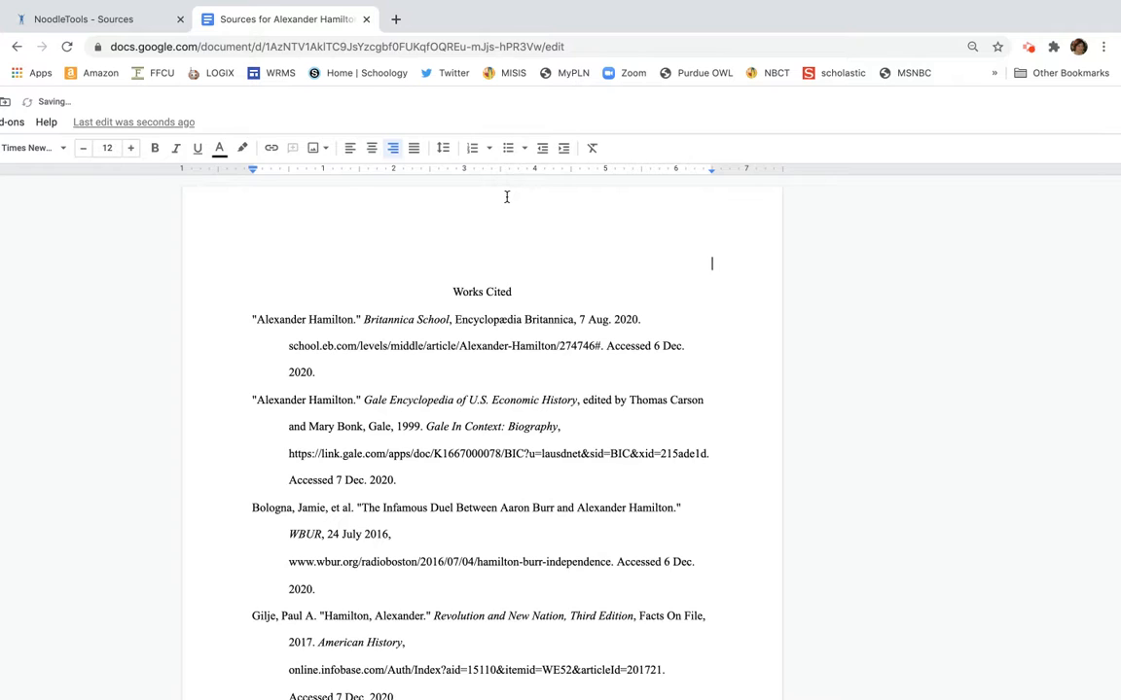
text(Weasley, Ron)
key(Return)
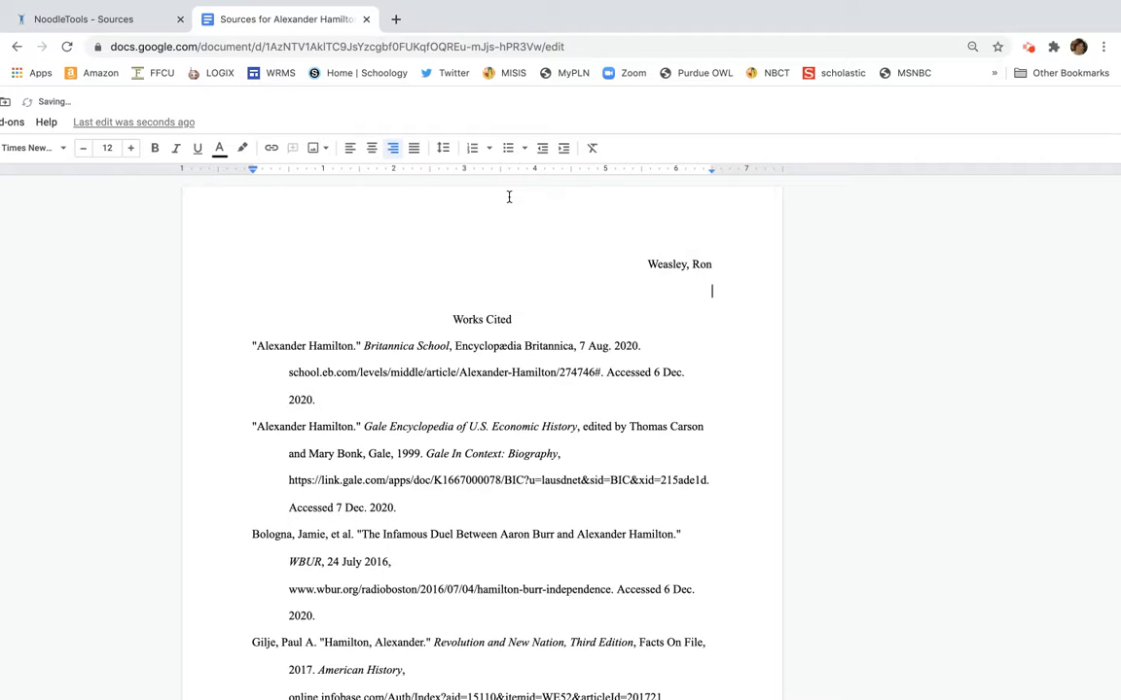
text(History, Period 4)
key(Return)
text(Dec. 7, 2020)
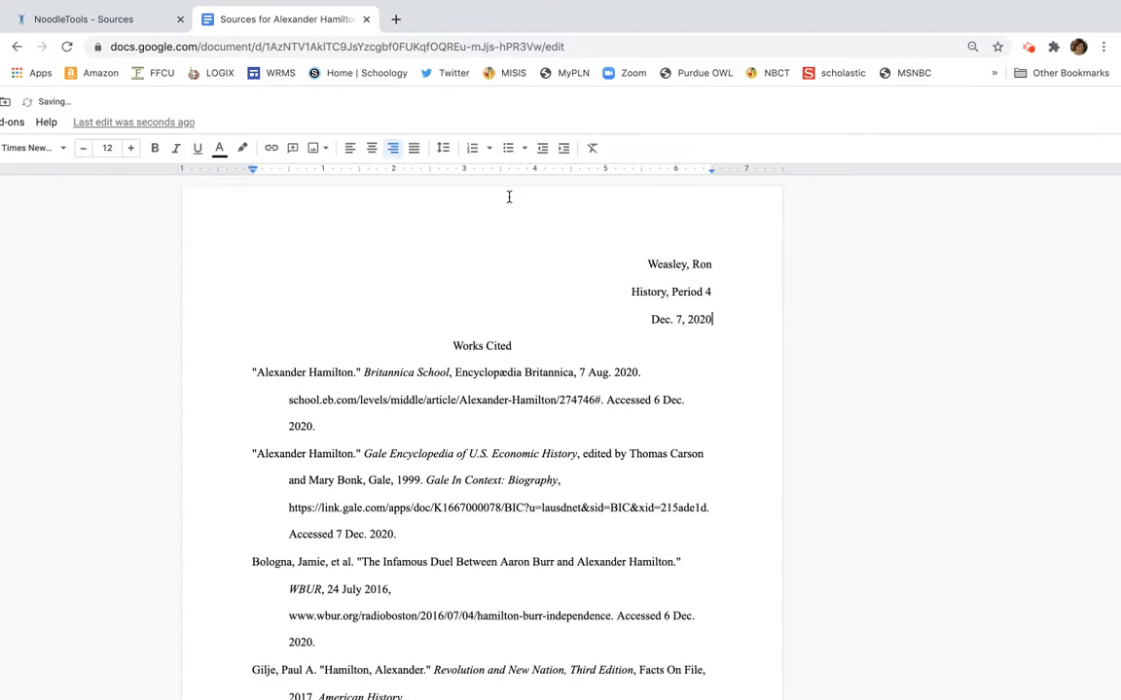
- Set the line spacing of the three heading lines above the Works Cited title to single
click(663, 263)
drag(672, 304, 718, 325)
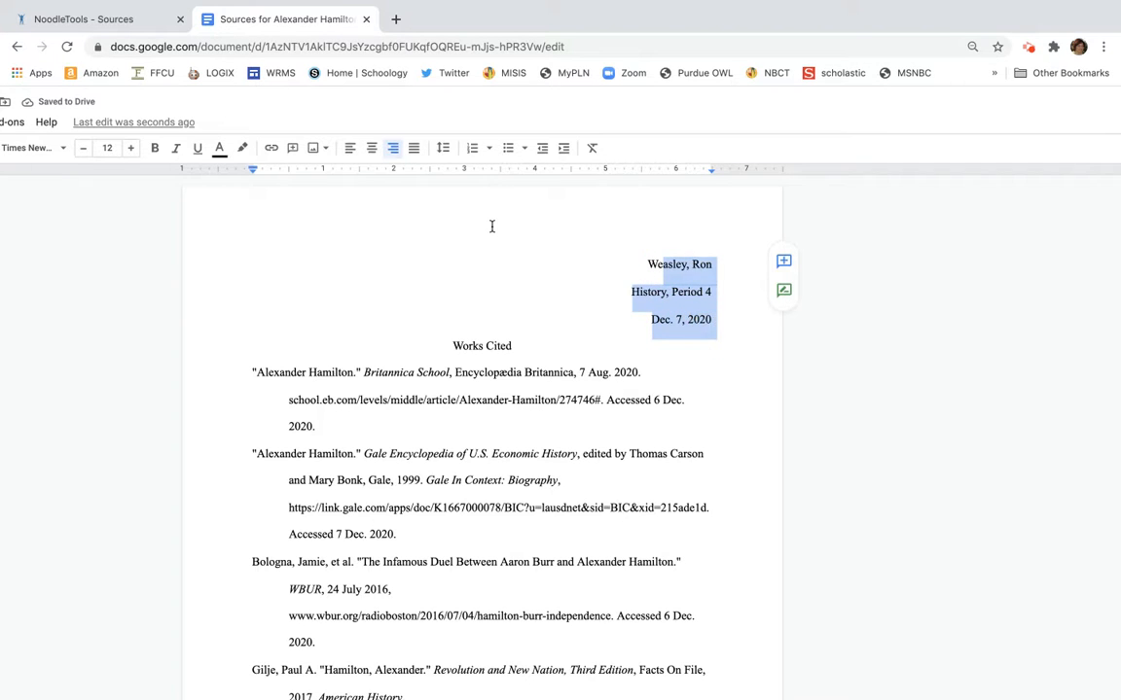
click(443, 148)
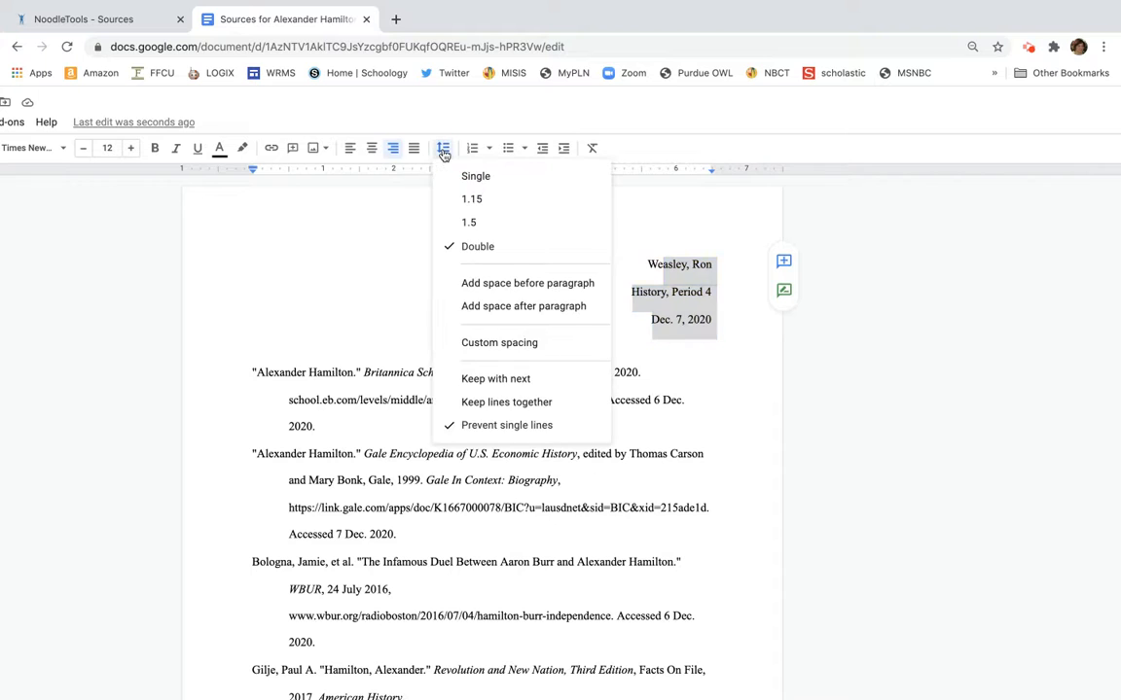
click(460, 181)
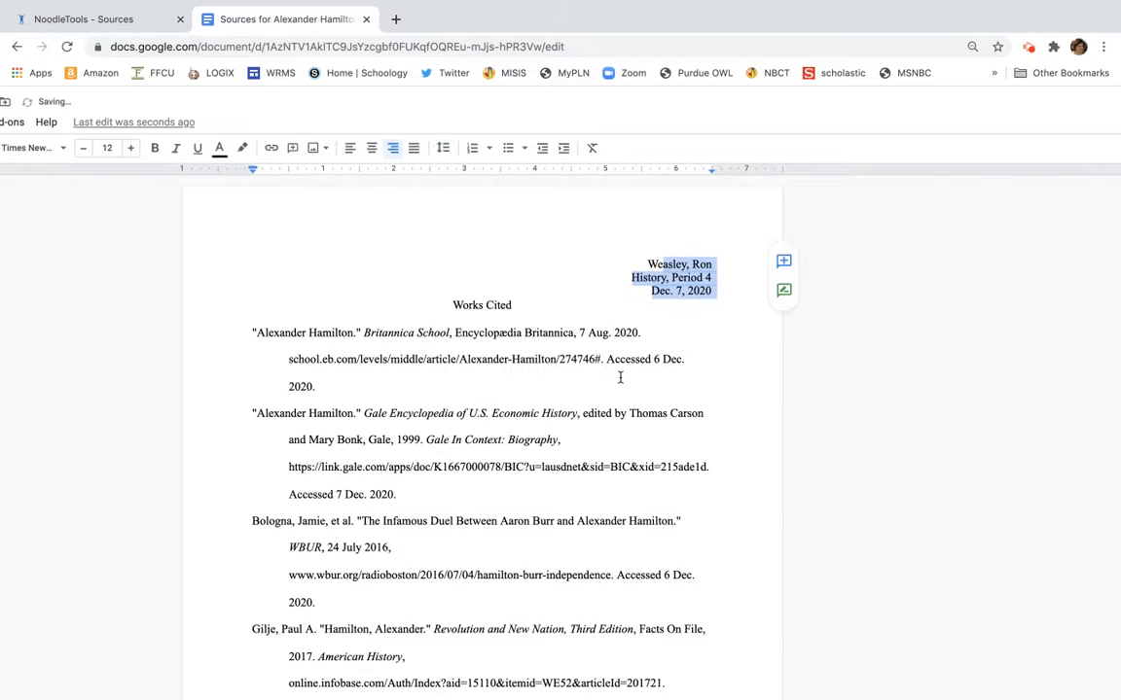
click(740, 311)
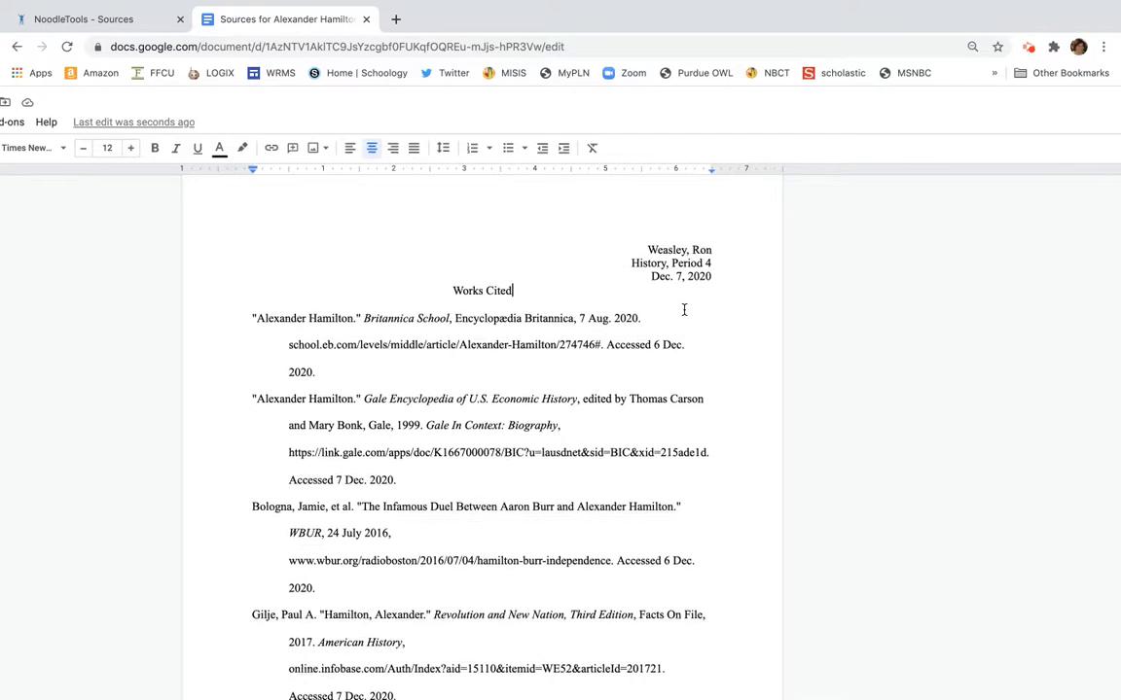
scroll(684, 309, down, 1)
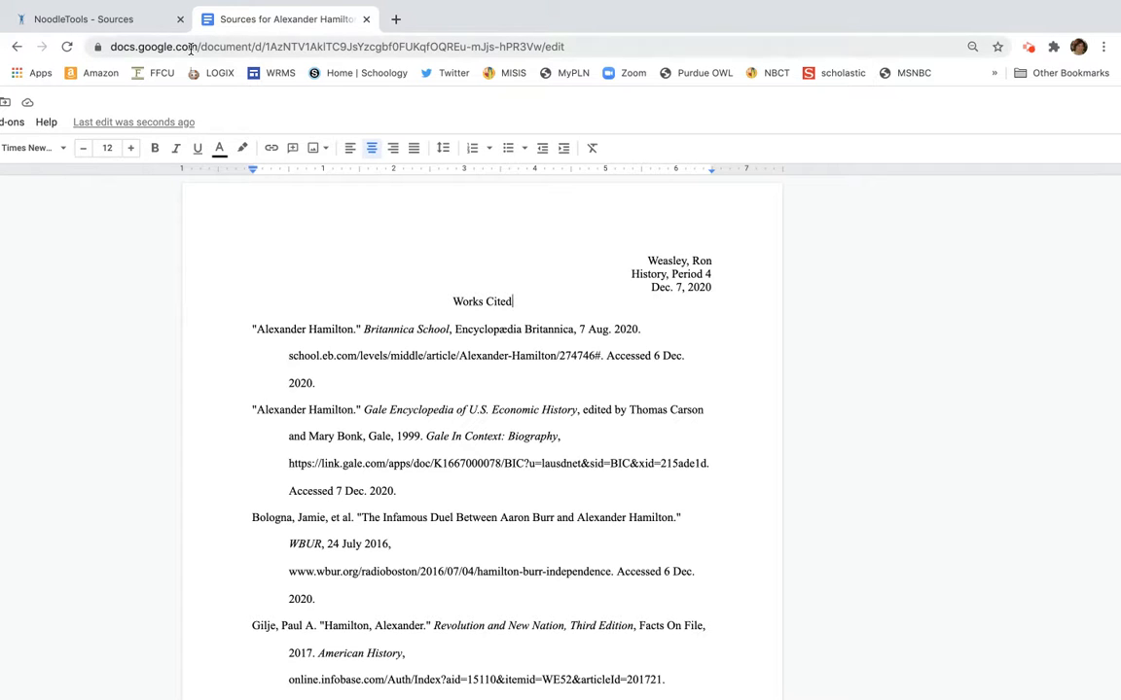
- Switch back to NoodleTools and export only the outline from the notecards area to Google Docs using the school Google account
click(148, 20)
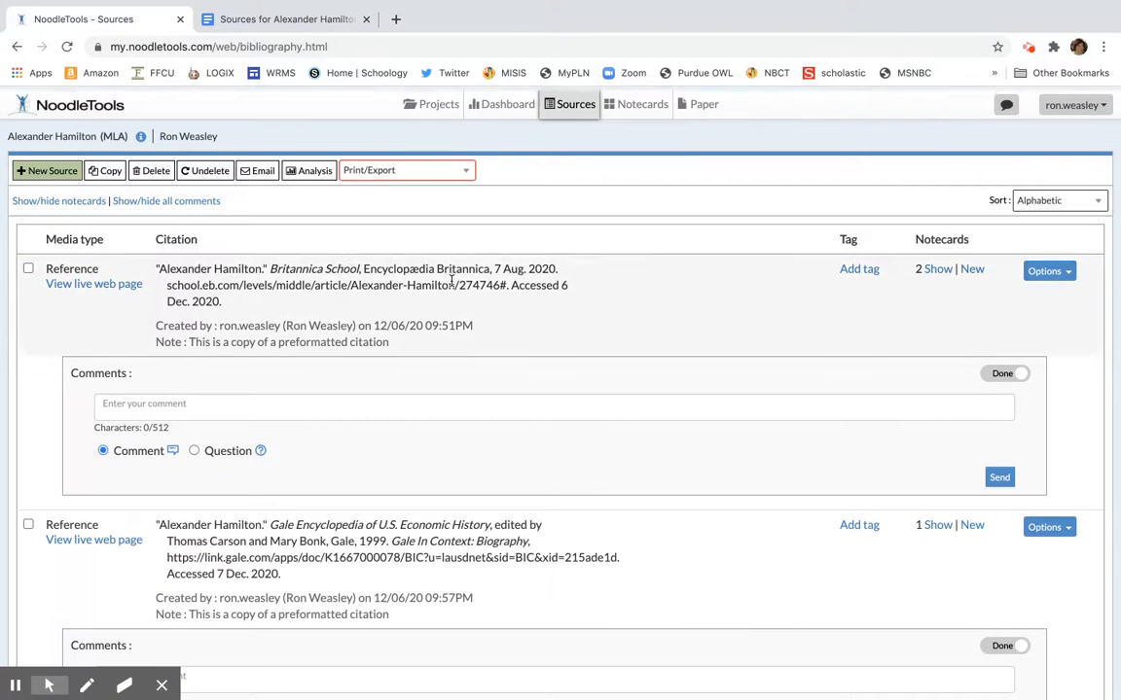
click(642, 100)
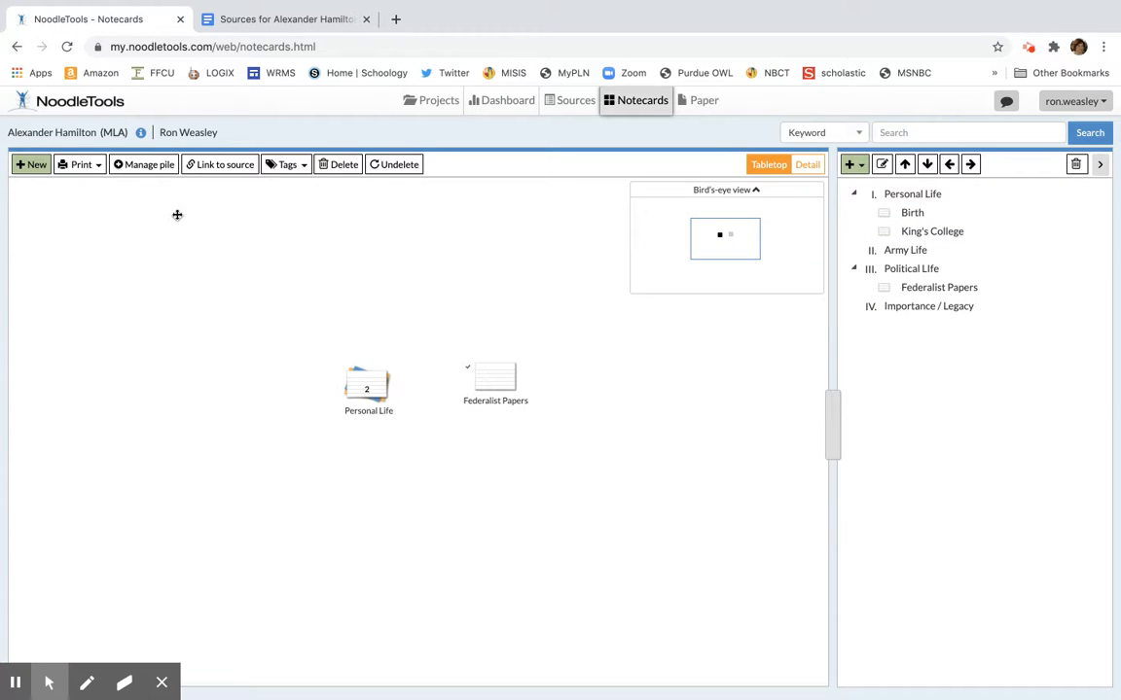
click(97, 168)
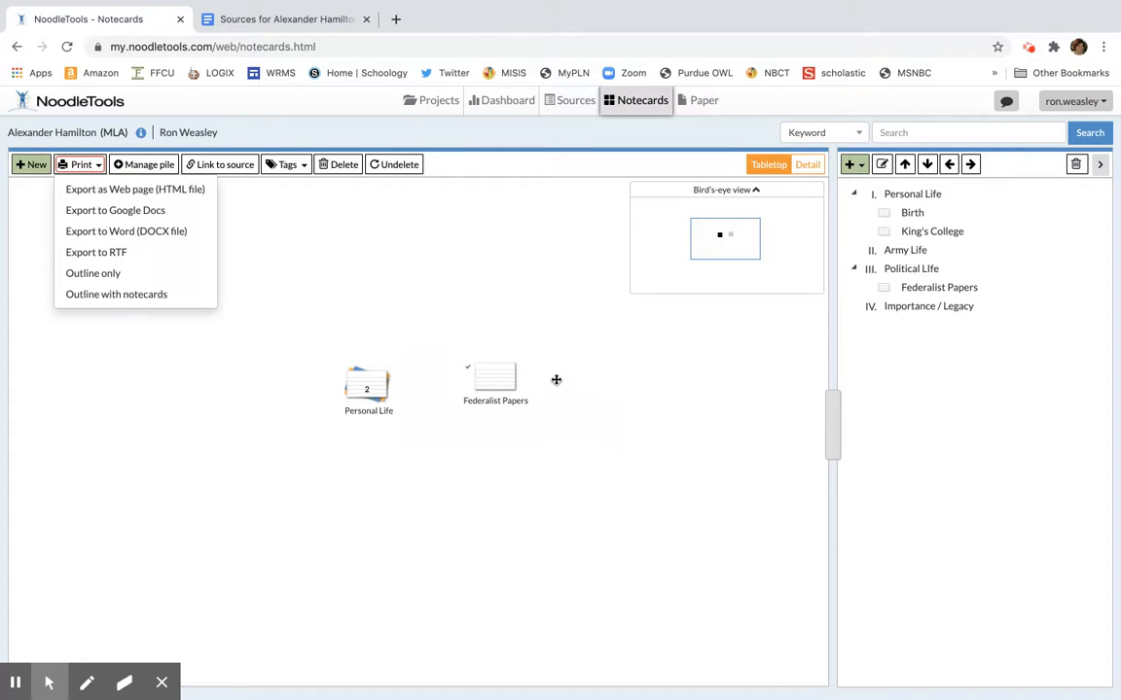
click(110, 274)
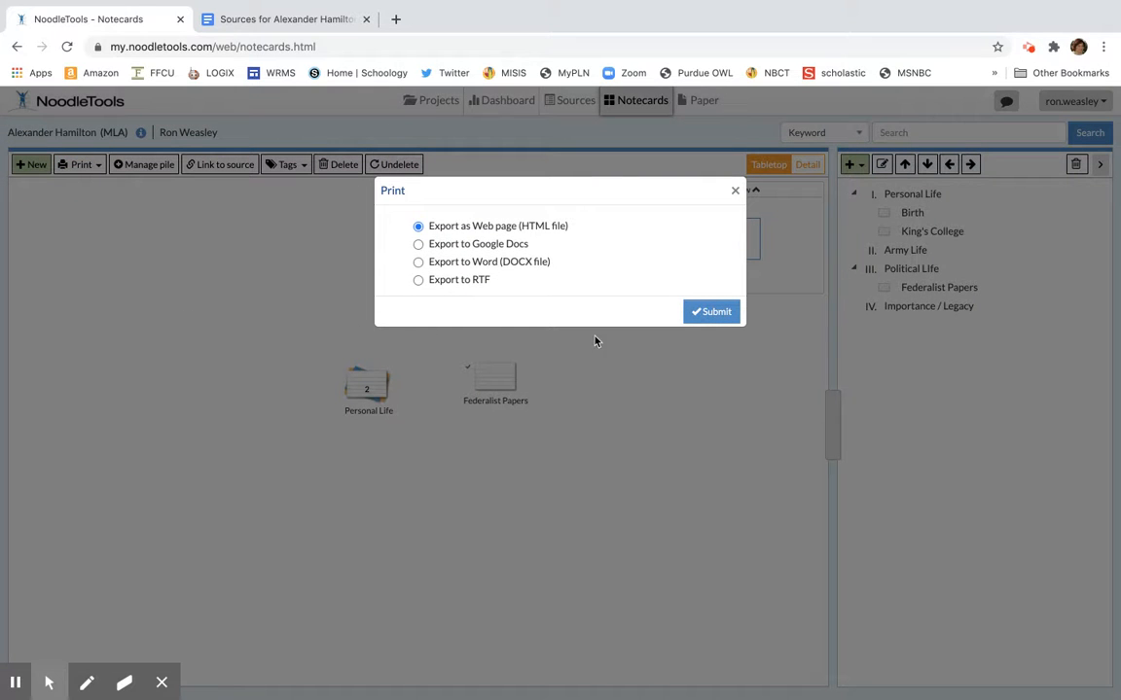
click(484, 243)
click(704, 313)
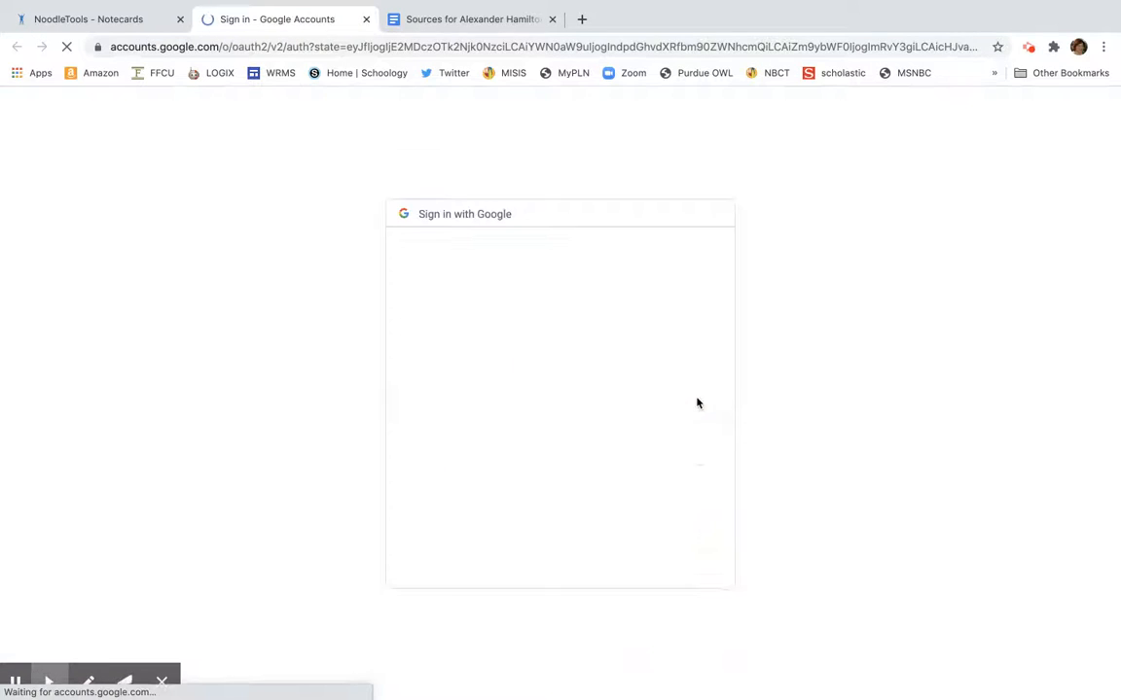
click(611, 406)
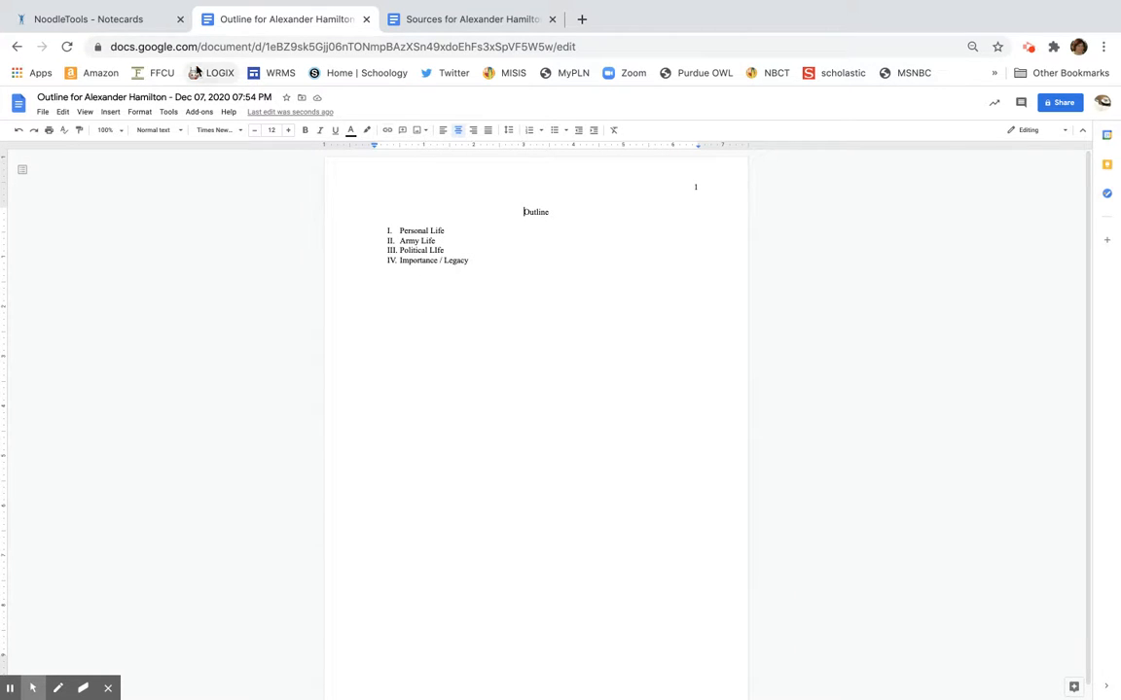
- Return to the NoodleTools notecards and set up an export of the outline with notecards to Google Docs
click(153, 20)
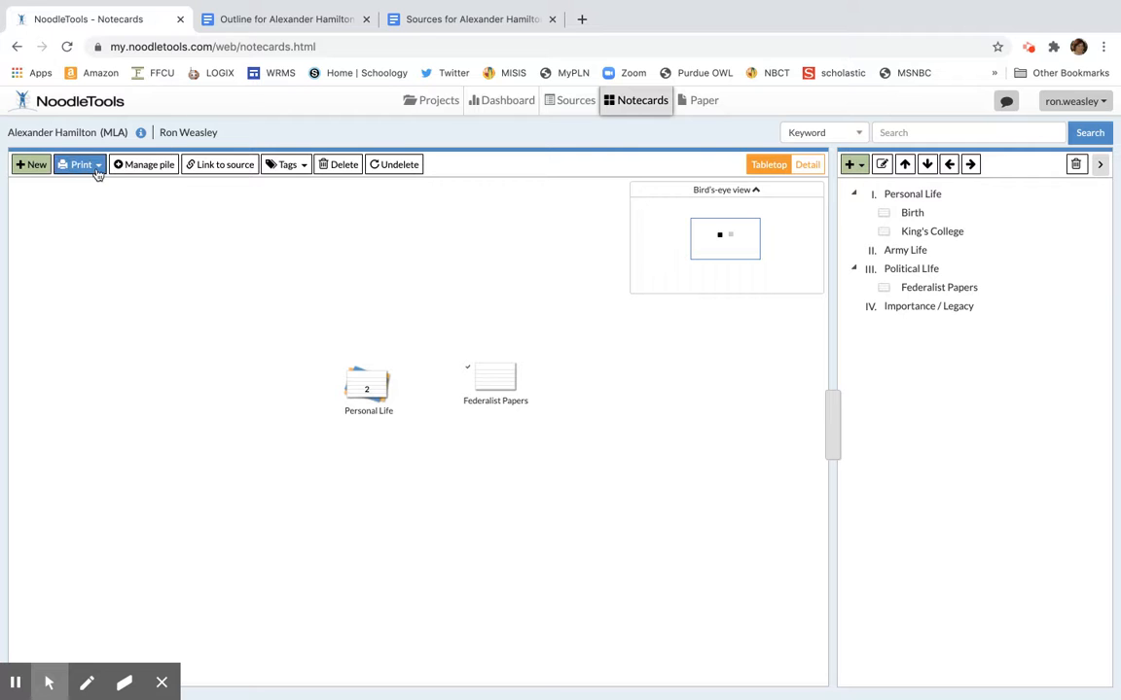
click(98, 169)
click(110, 299)
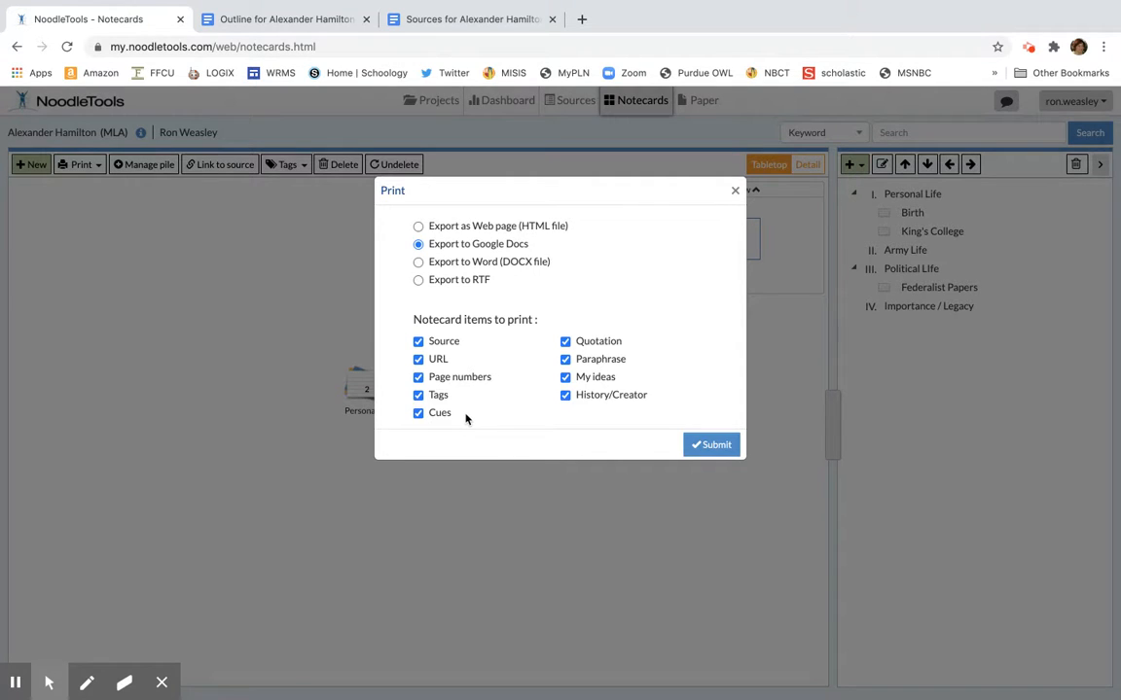
- Exclude History/Creator, My ideas, Cues, Tags, Page numbers, URL, Quotation and Source from the export, keeping only Paraphrase
click(565, 395)
click(566, 378)
click(419, 412)
click(418, 394)
click(417, 379)
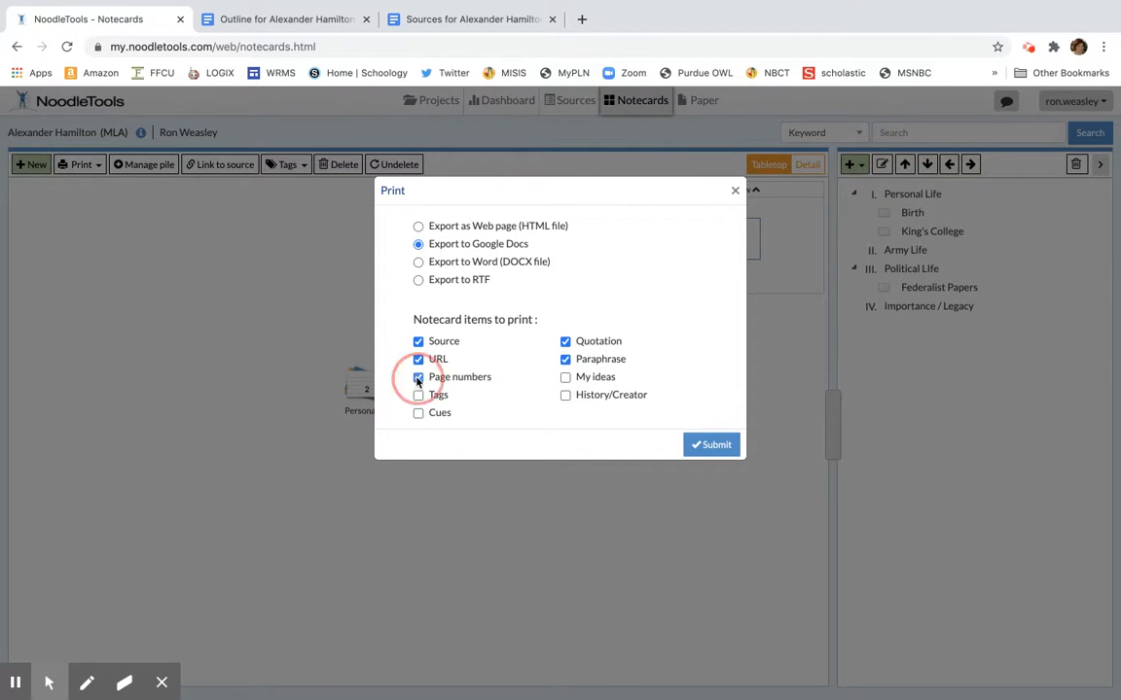
click(418, 361)
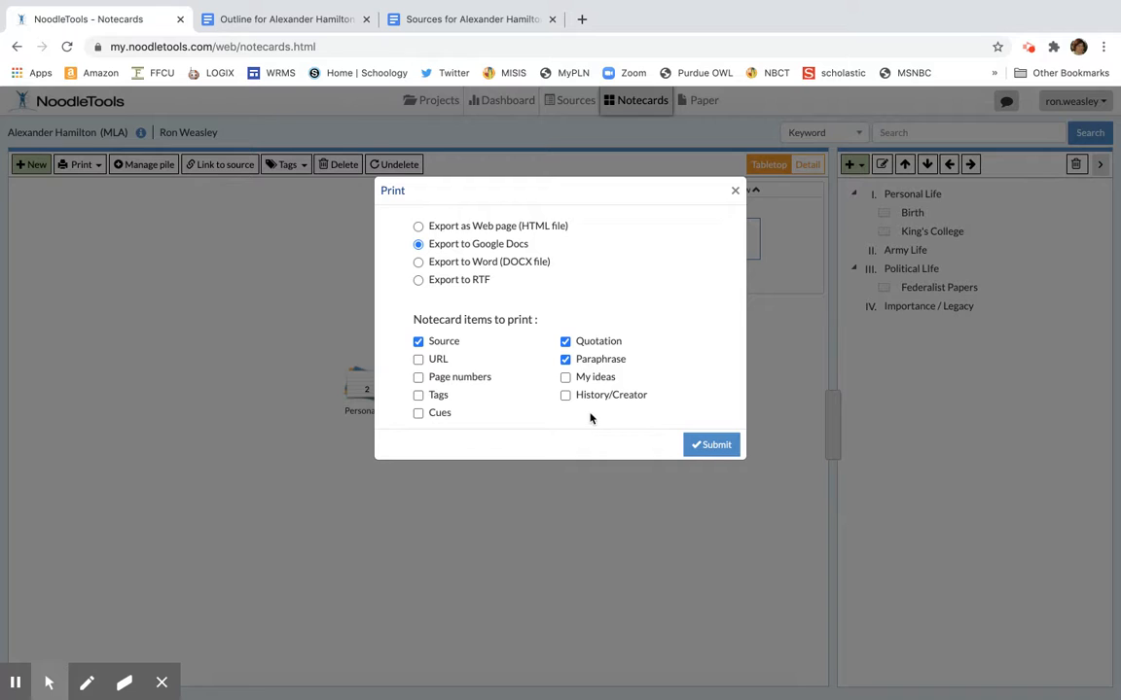
click(566, 343)
click(419, 342)
- Submit the outline-with-notecards export using the school Google account, and return to the NoodleTools notecards
click(715, 447)
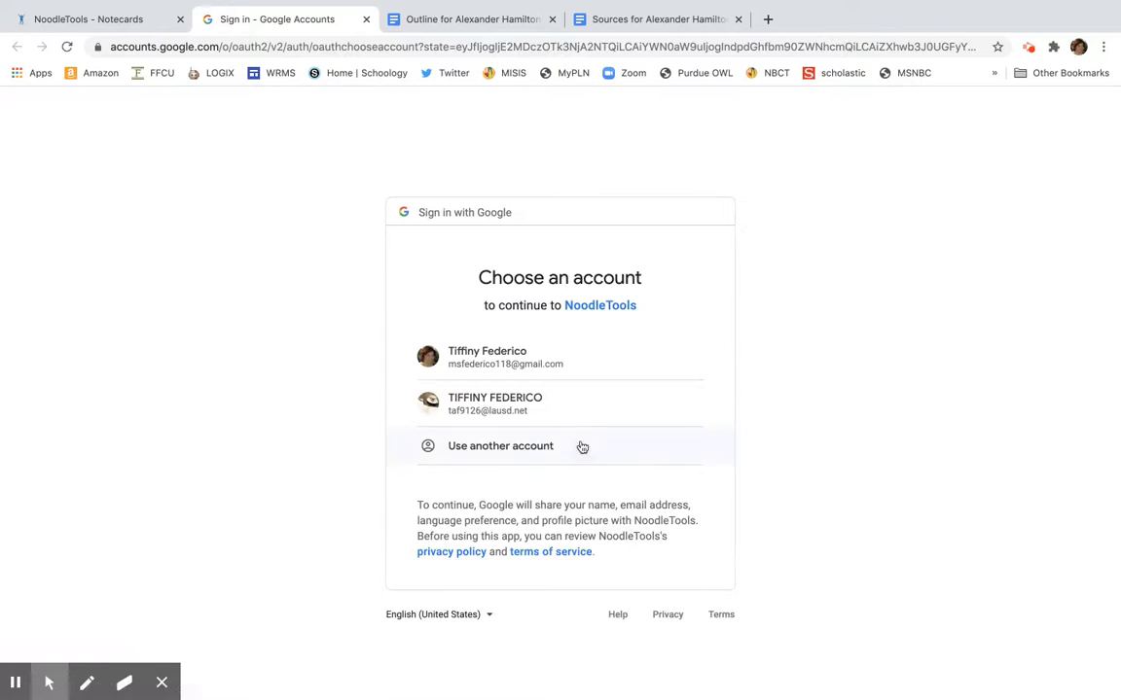
click(557, 407)
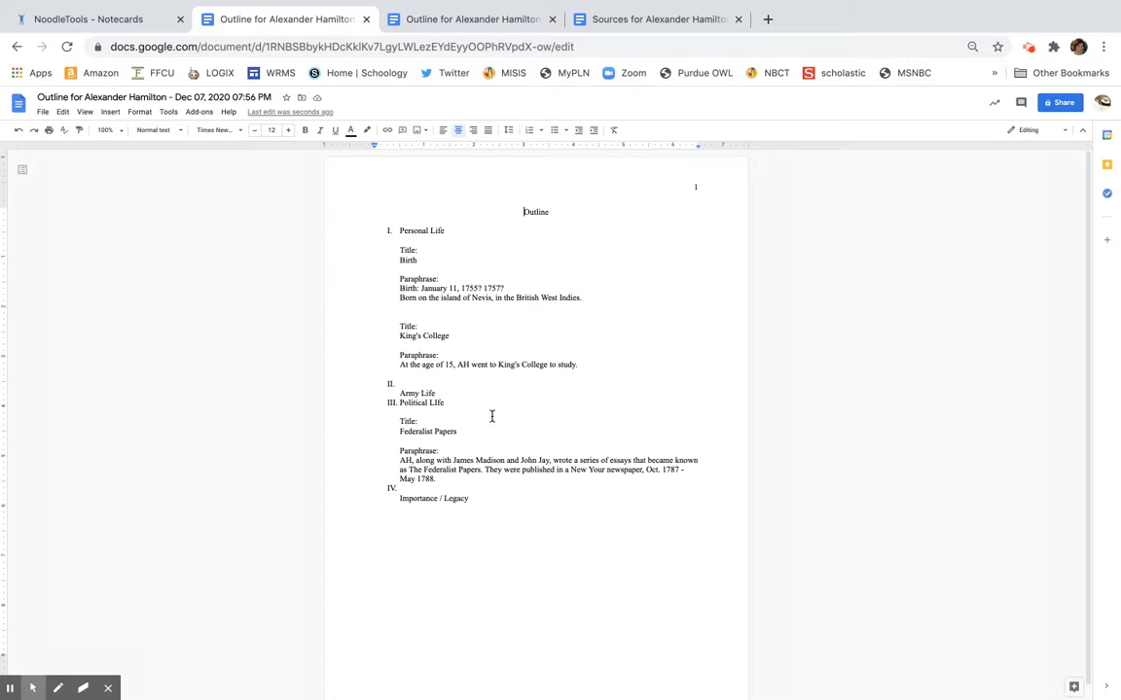
click(146, 21)
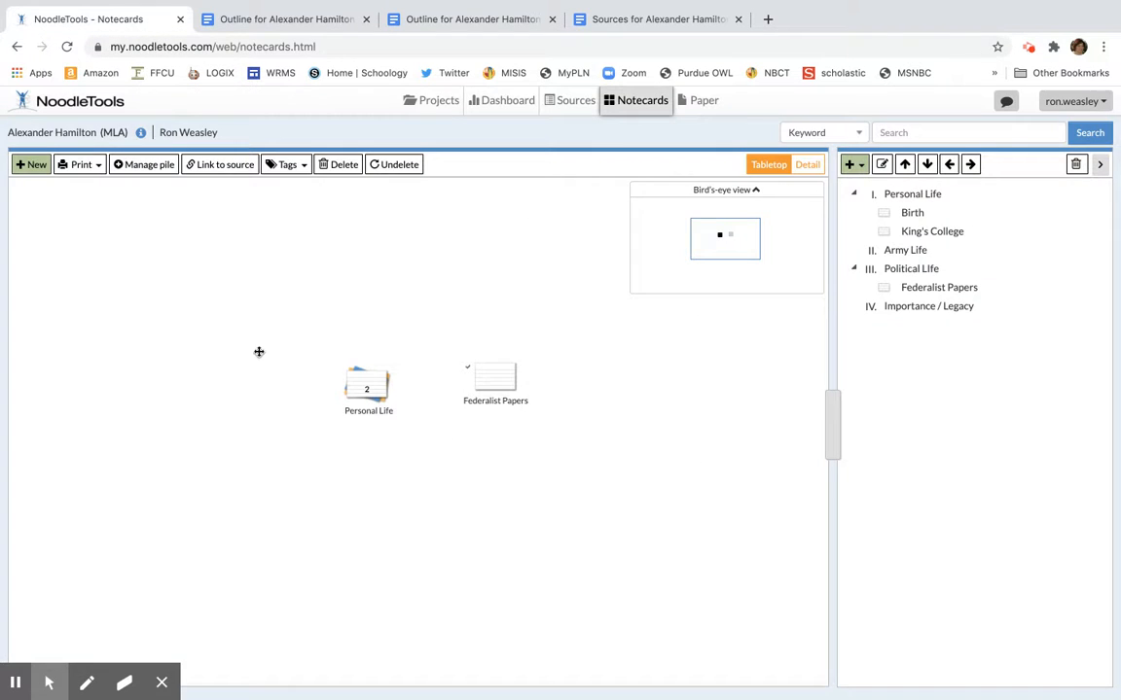